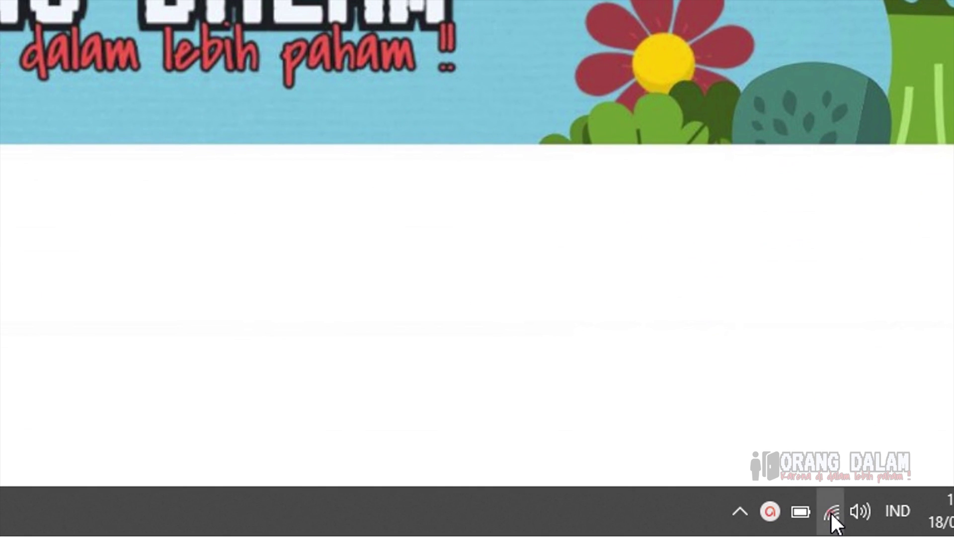
Check the Wi-Fi connection, then search 'google docs' in Chrome and scroll to the docs.google.com result.
{"action": "left_click", "coordinate": [838, 526]}
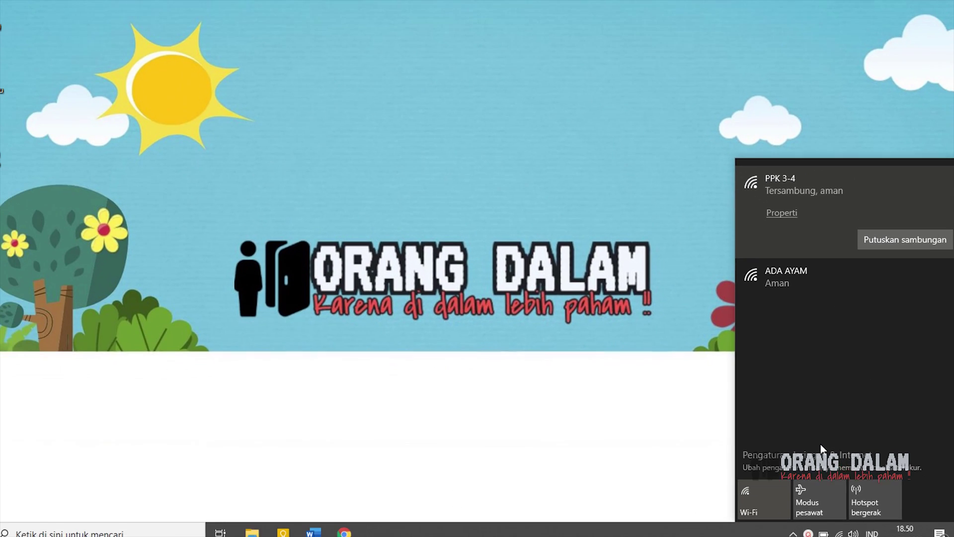
{"action": "left_click", "coordinate": [838, 525]}
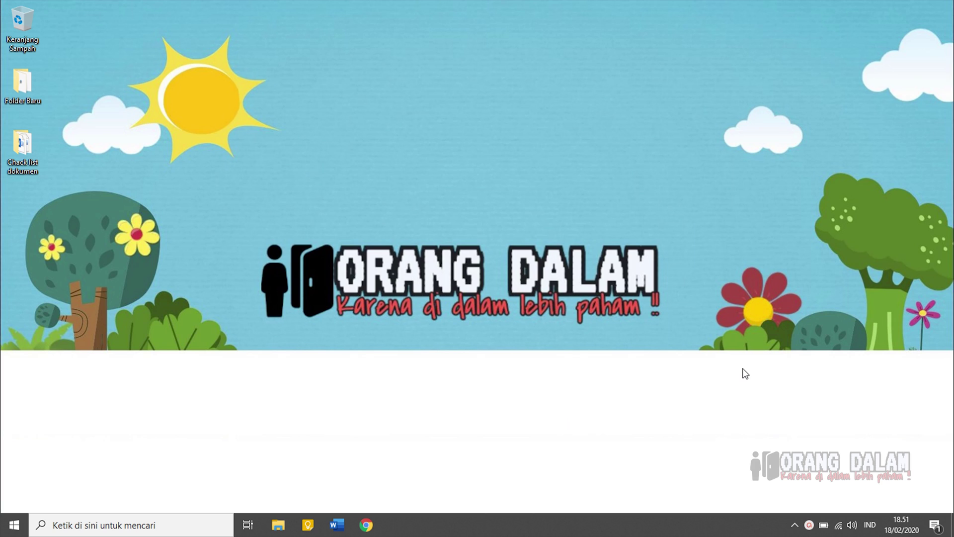
{"action": "left_click", "coordinate": [357, 529]}
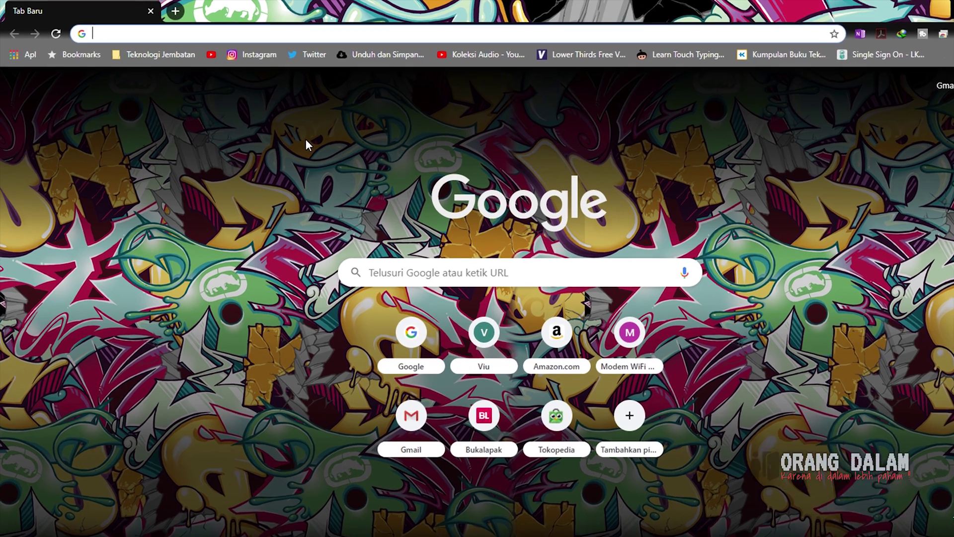
{"action": "type", "text": "goog"}
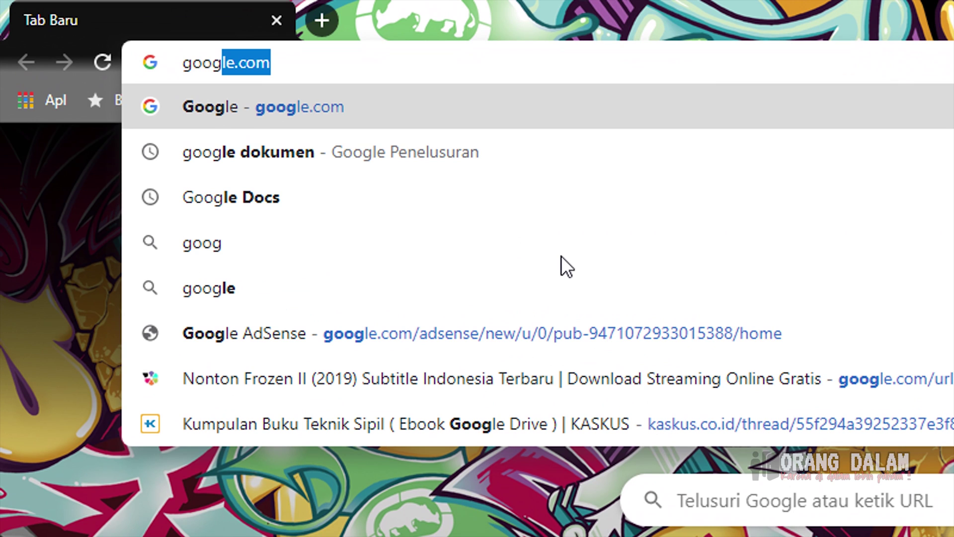
{"action": "type", "text": "le doc"}
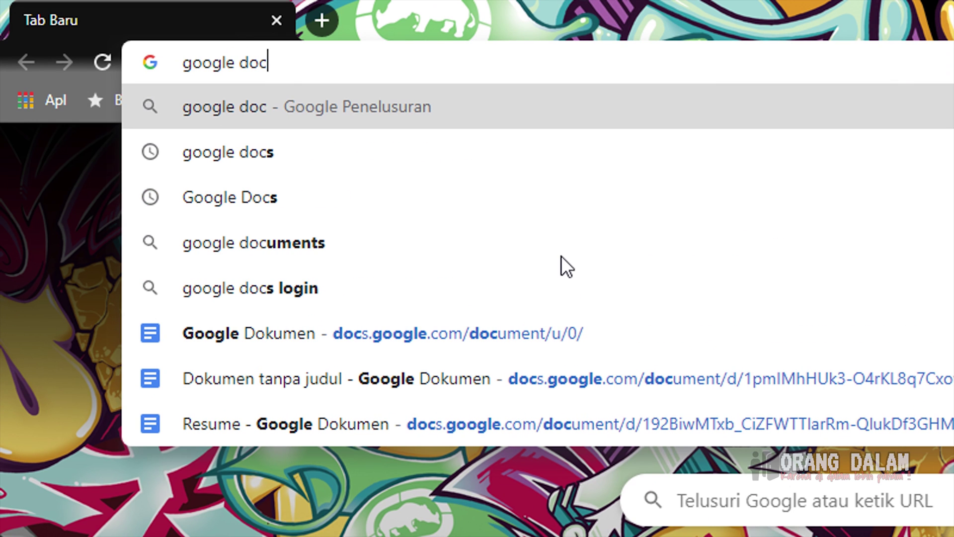
{"action": "type", "text": "s"}
{"action": "key", "text": "Return"}
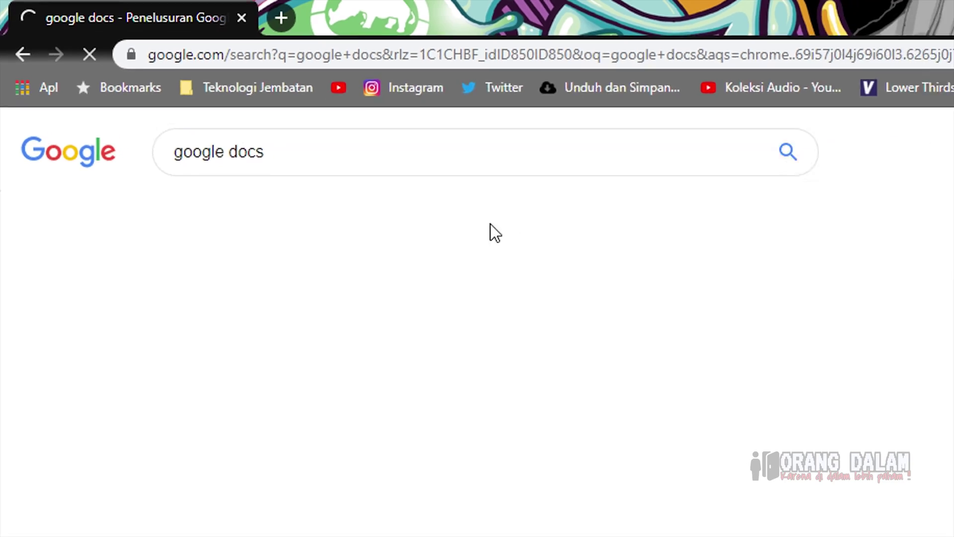
{"action": "scroll", "coordinate": [202, 256], "scroll_direction": "down", "scroll_amount": 2}
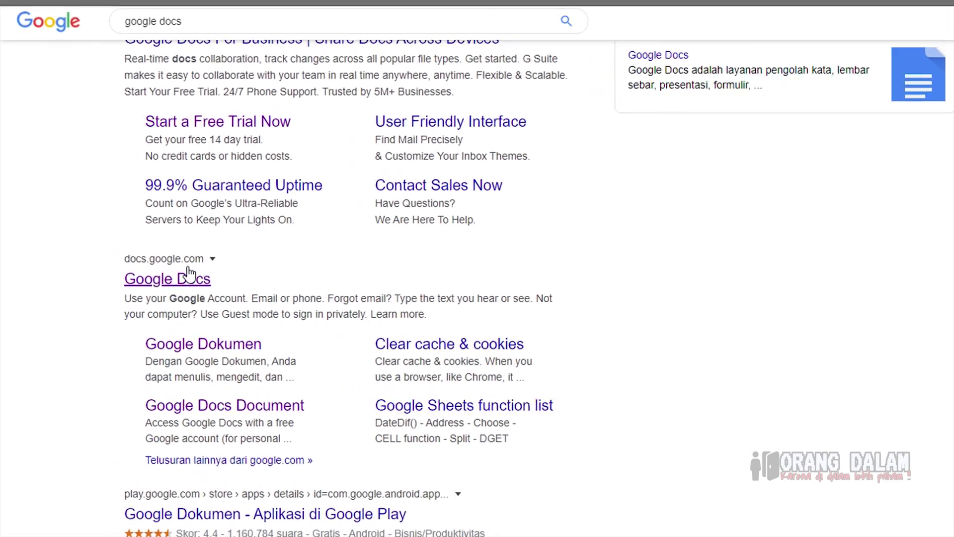
{"action": "scroll", "coordinate": [189, 273], "scroll_direction": "down", "scroll_amount": 2}
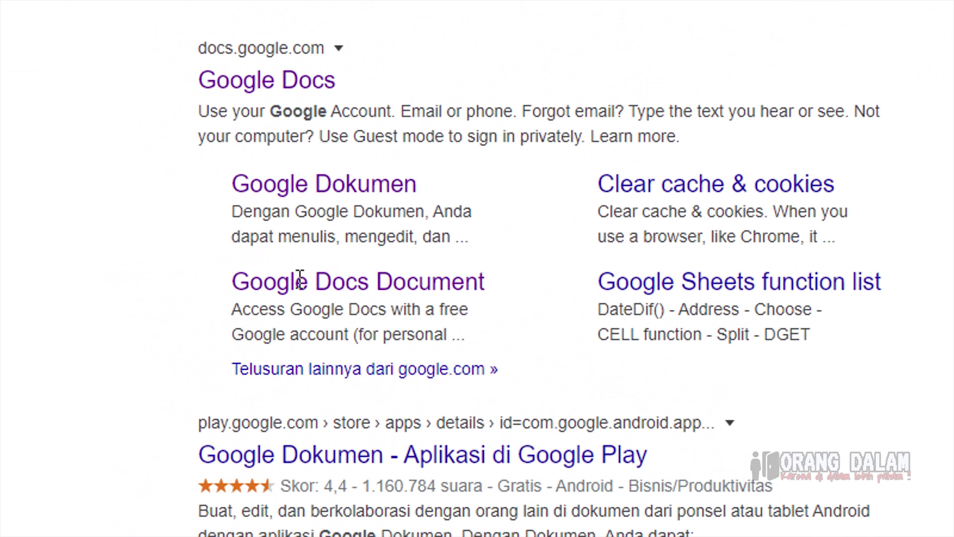
Open the docs.google.com result and sign in with the existing account and its password.
{"action": "left_click", "coordinate": [317, 92]}
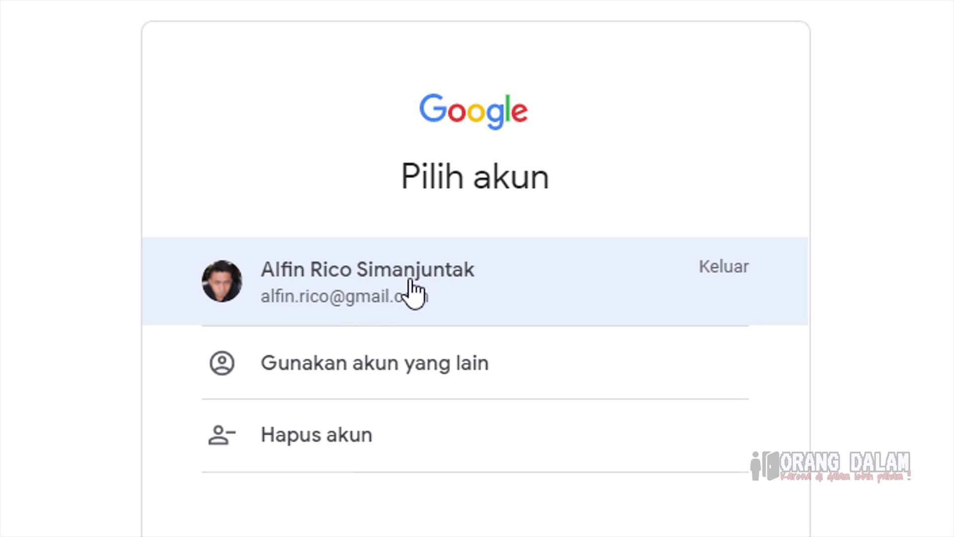
{"action": "left_click", "coordinate": [496, 288]}
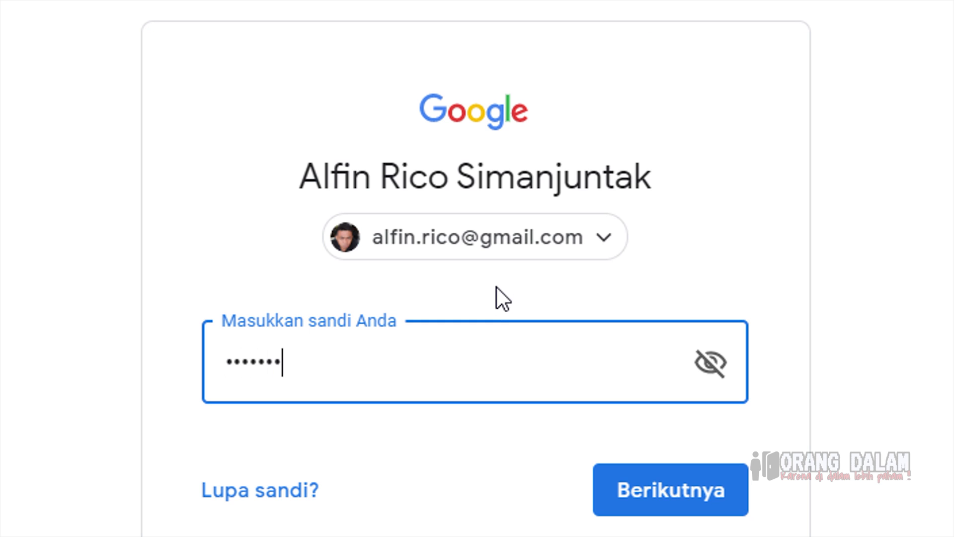
{"action": "left_click", "coordinate": [647, 503]}
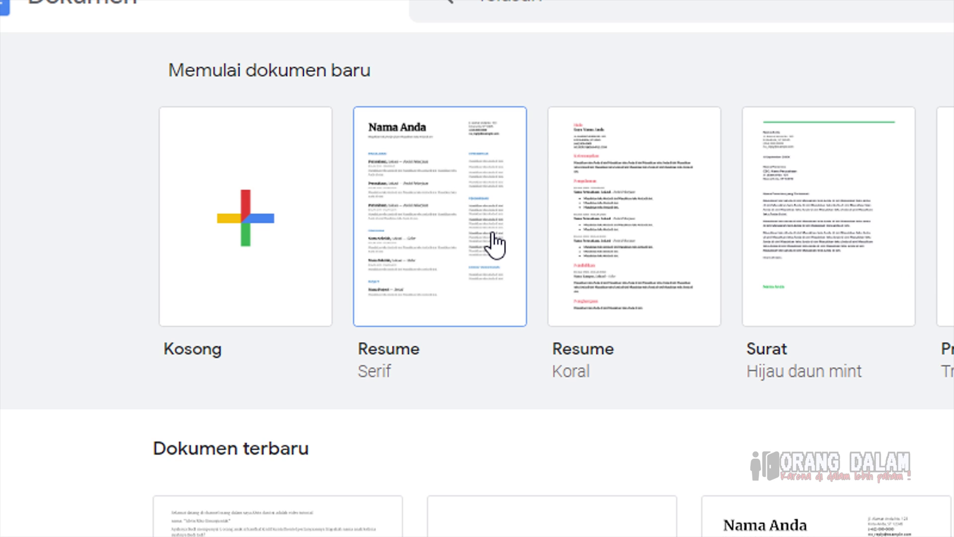
Create a document from the Resume Serif template and delete all of its sample content.
{"action": "left_click", "coordinate": [496, 243]}
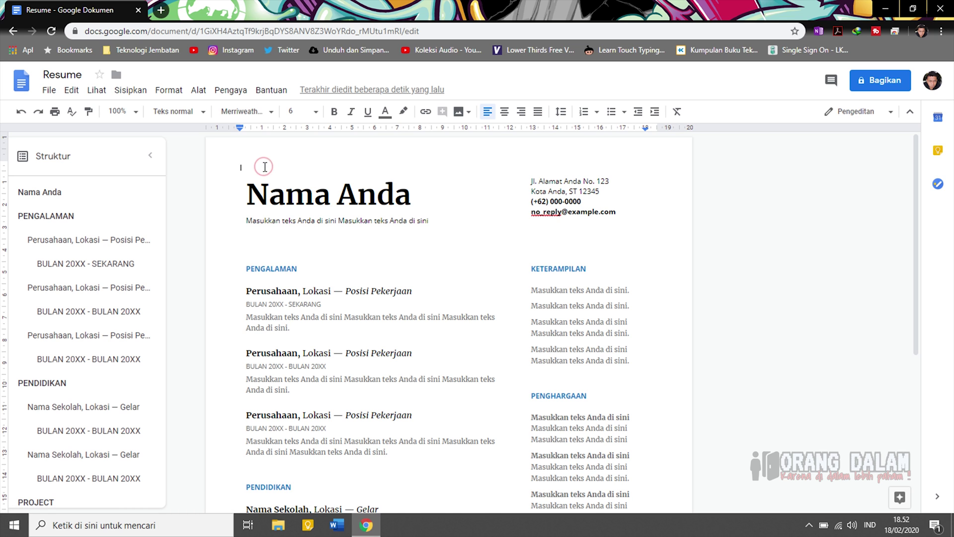
{"action": "key", "text": "ctrl+a"}
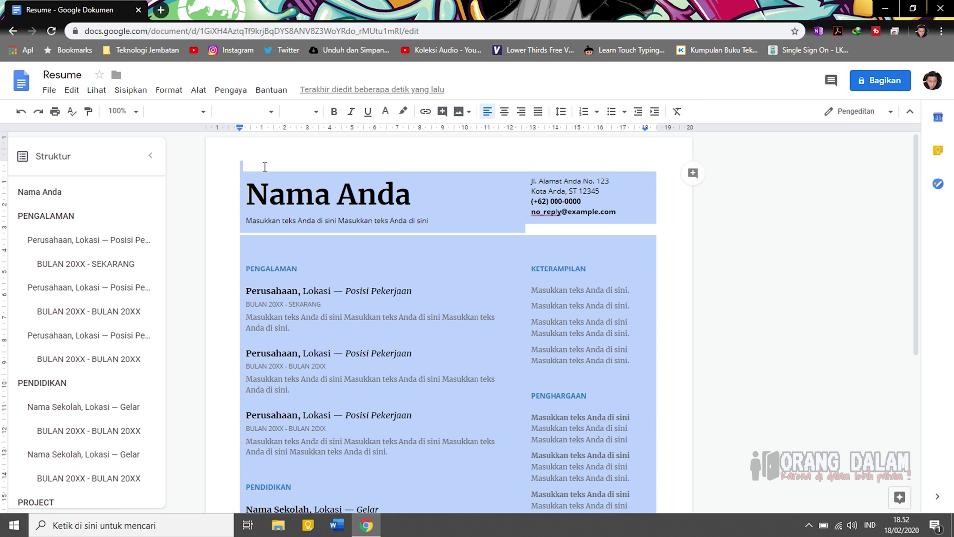
{"action": "left_click_drag", "start_coordinate": [251, 163], "coordinate": [394, 245]}
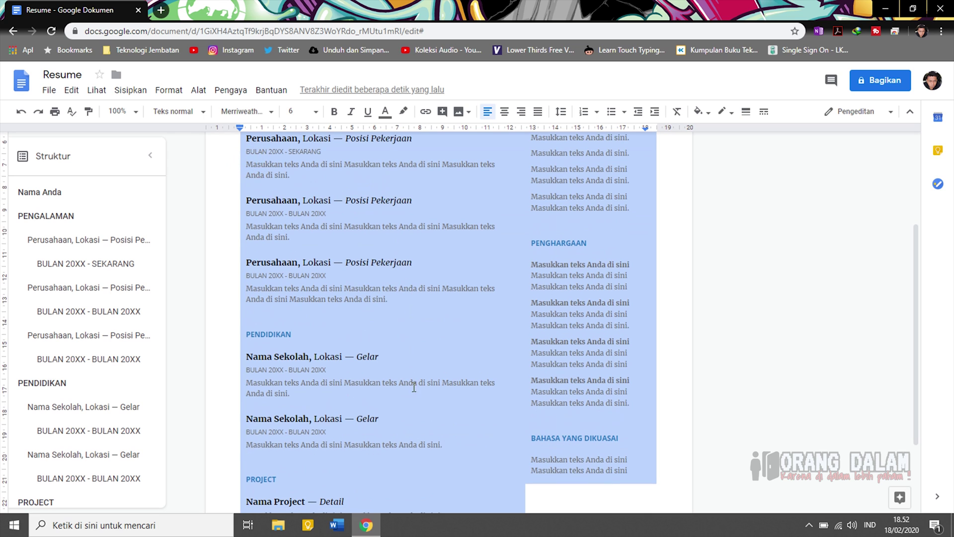
{"action": "scroll", "coordinate": [424, 358], "scroll_direction": "up", "scroll_amount": 3}
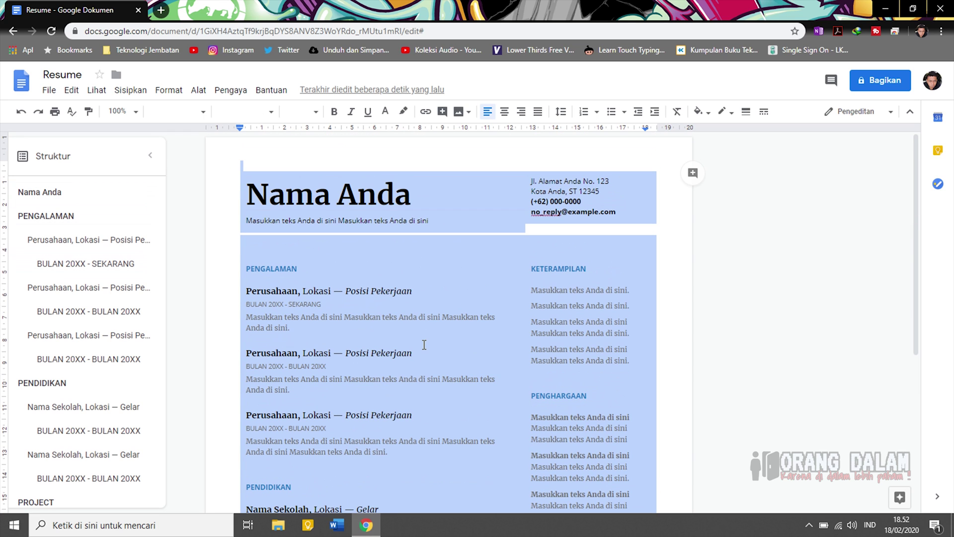
{"action": "key", "text": "Delete"}
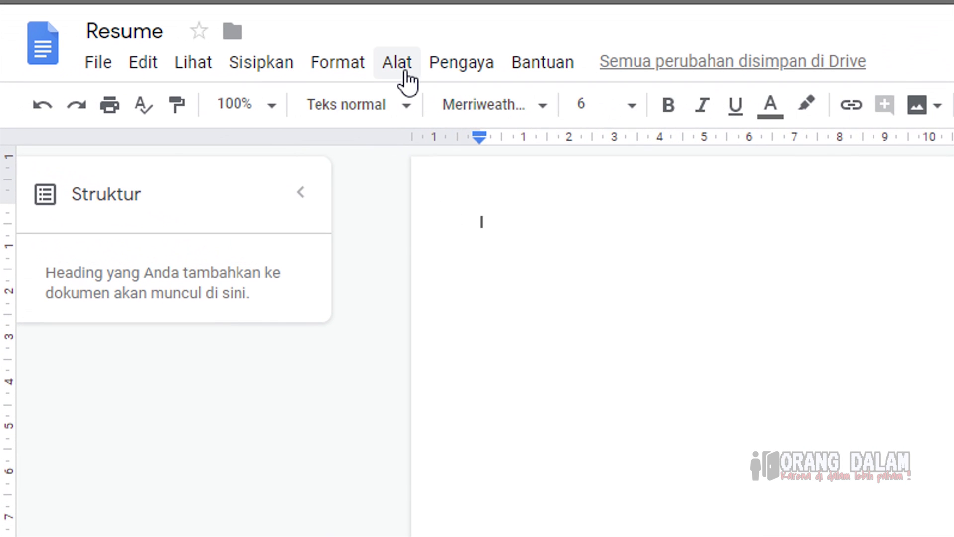
Create a blank untitled document from the Kosong template, then go back to the Docs home page.
{"action": "left_click", "coordinate": [200, 93]}
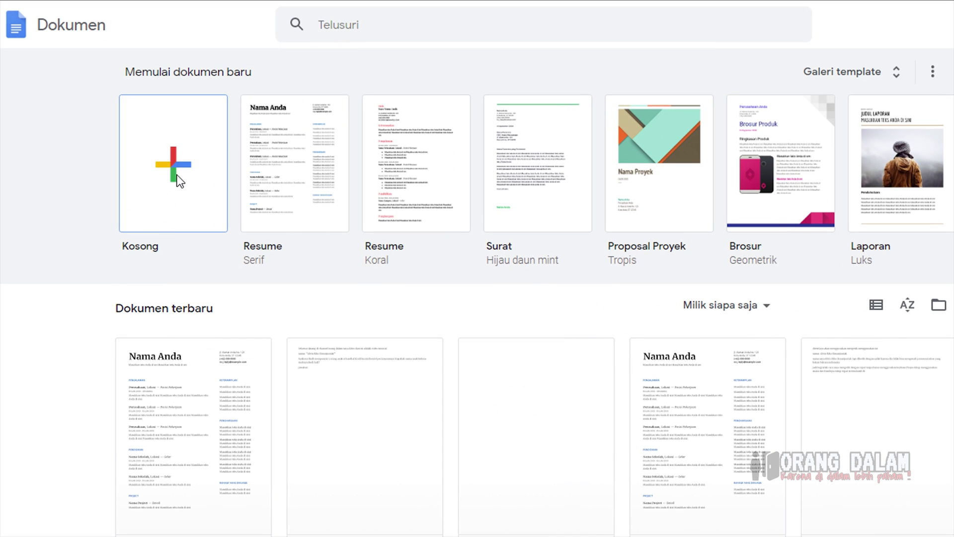
{"action": "left_click", "coordinate": [178, 180]}
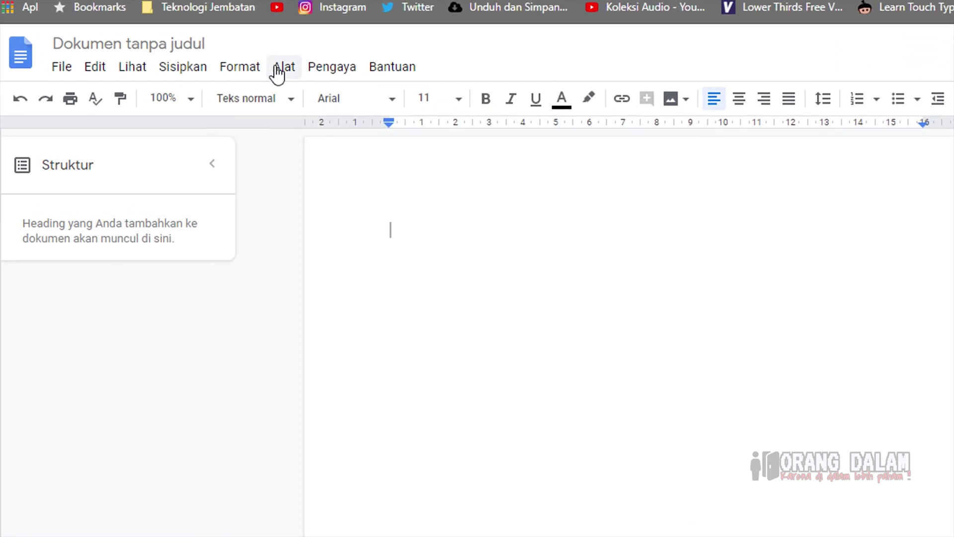
{"action": "left_click", "coordinate": [371, 50]}
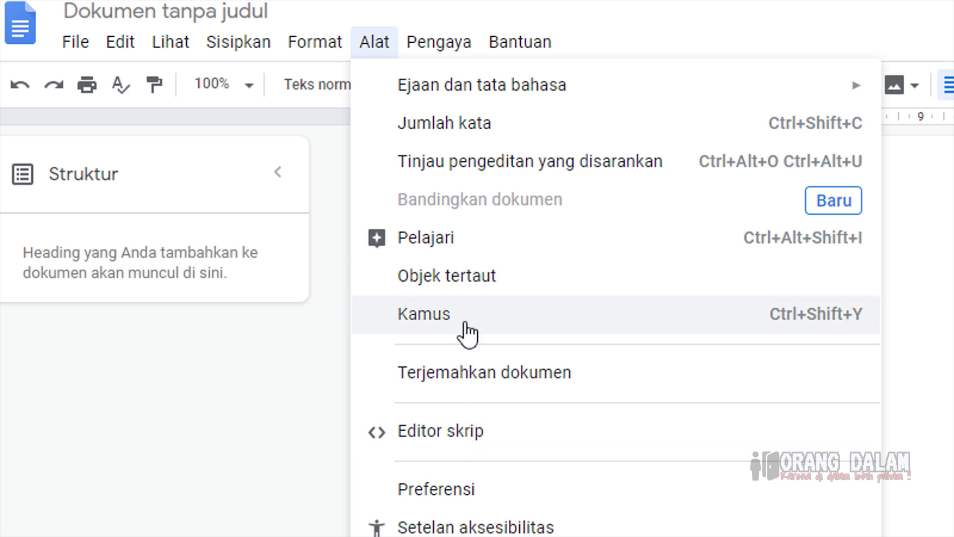
{"action": "left_click", "coordinate": [616, 325]}
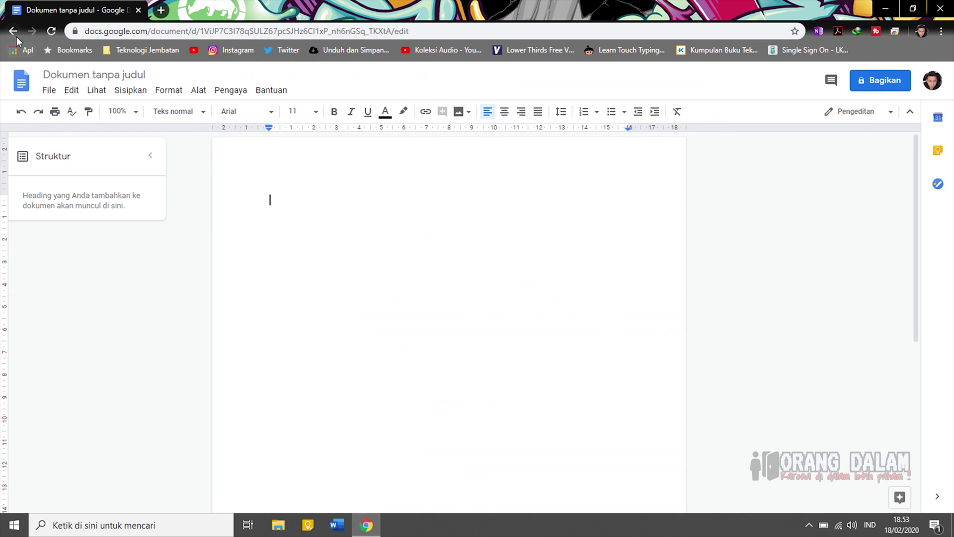
{"action": "left_click", "coordinate": [13, 30]}
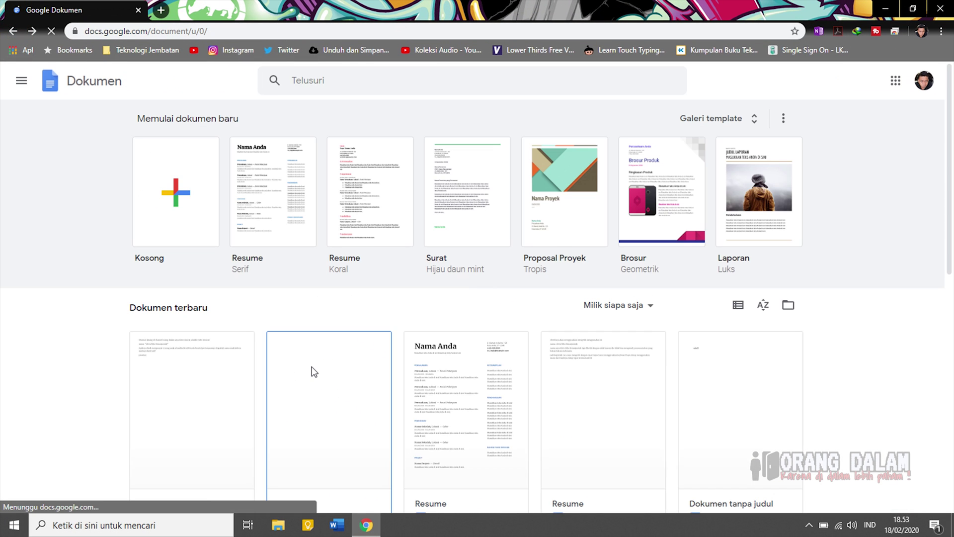
Start another Resume Serif document and clear all its template content, leaving a blank page.
{"action": "left_click", "coordinate": [293, 237]}
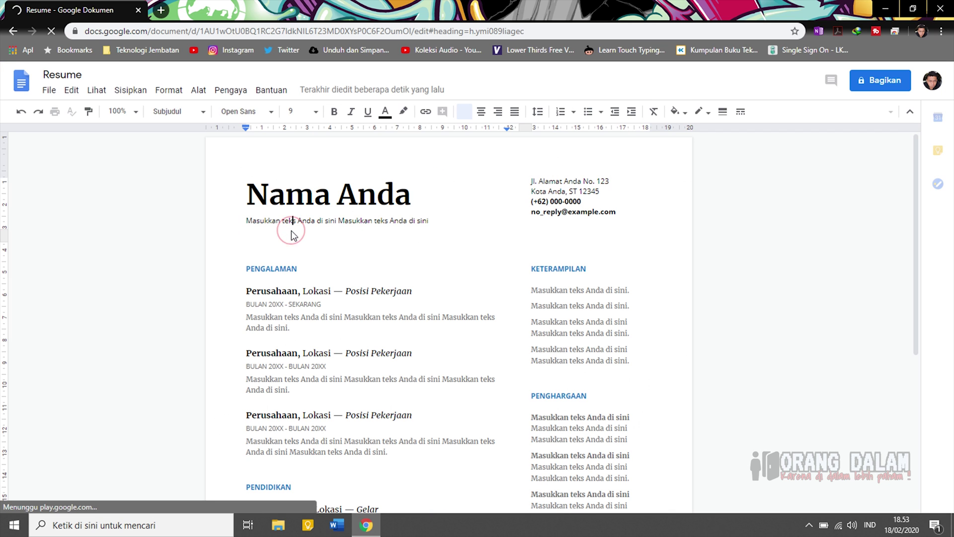
{"action": "key", "text": "ctrl+a"}
{"action": "key", "text": "Delete"}
{"action": "left_click", "coordinate": [293, 230]}
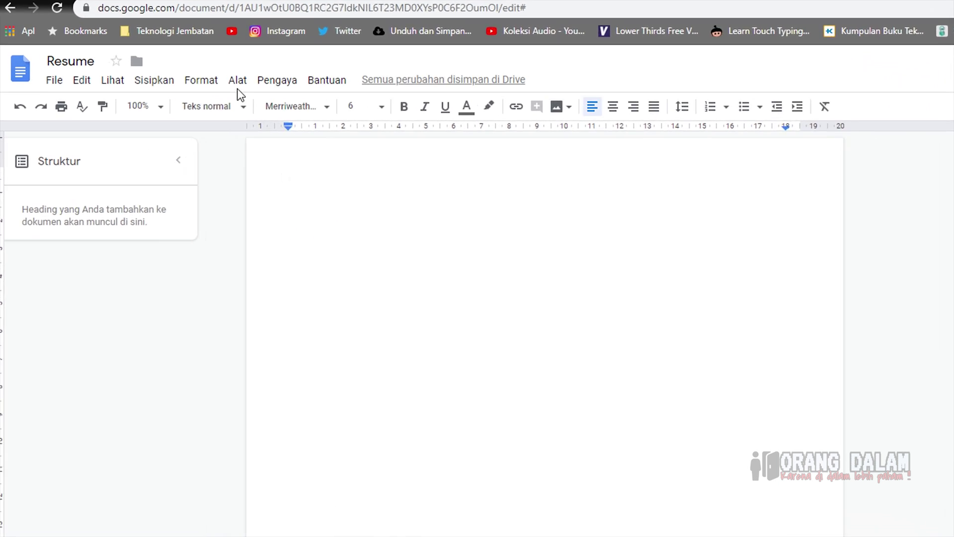
{"action": "left_click", "coordinate": [198, 90]}
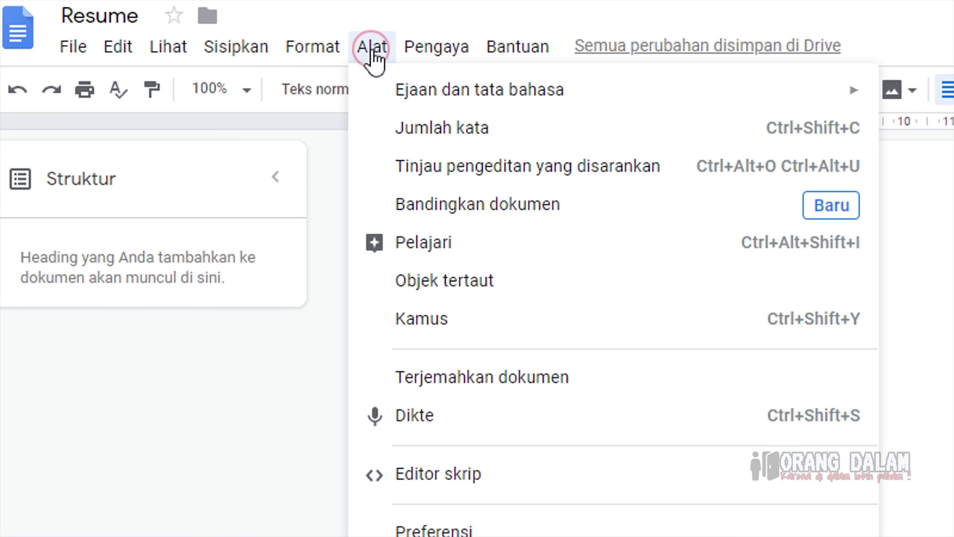
Turn on Dikte voice typing and set the dictation language to Bahasa Indonesia.
{"action": "left_click", "coordinate": [414, 420]}
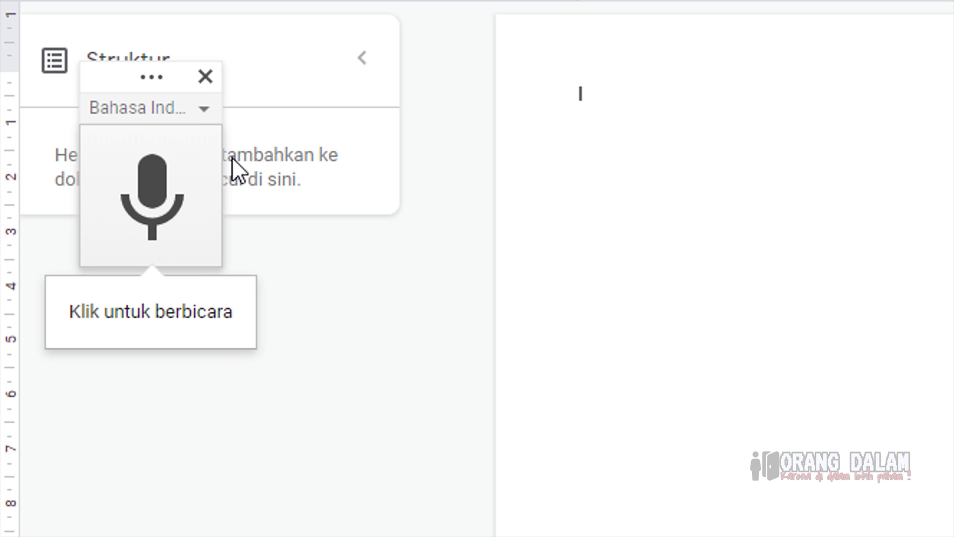
{"action": "left_click", "coordinate": [209, 110]}
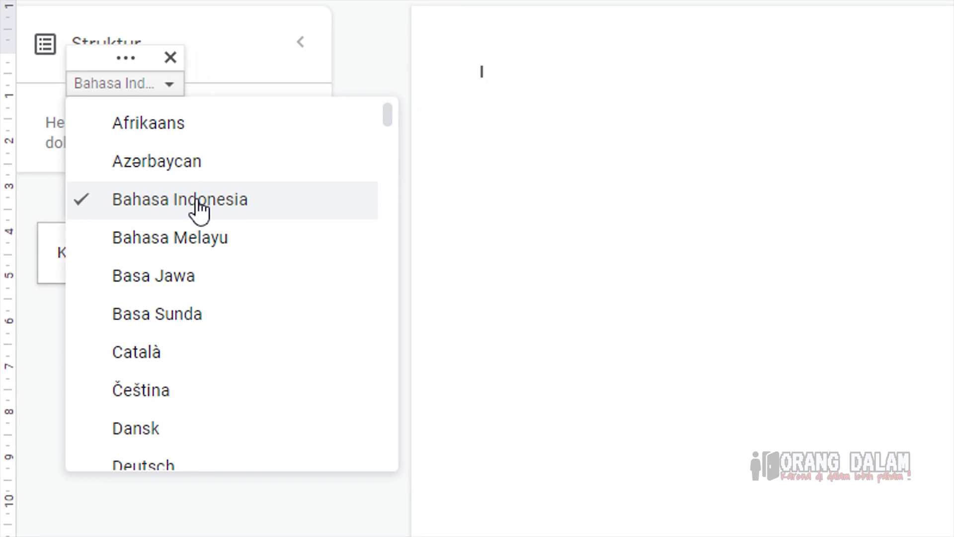
{"action": "left_click", "coordinate": [199, 209]}
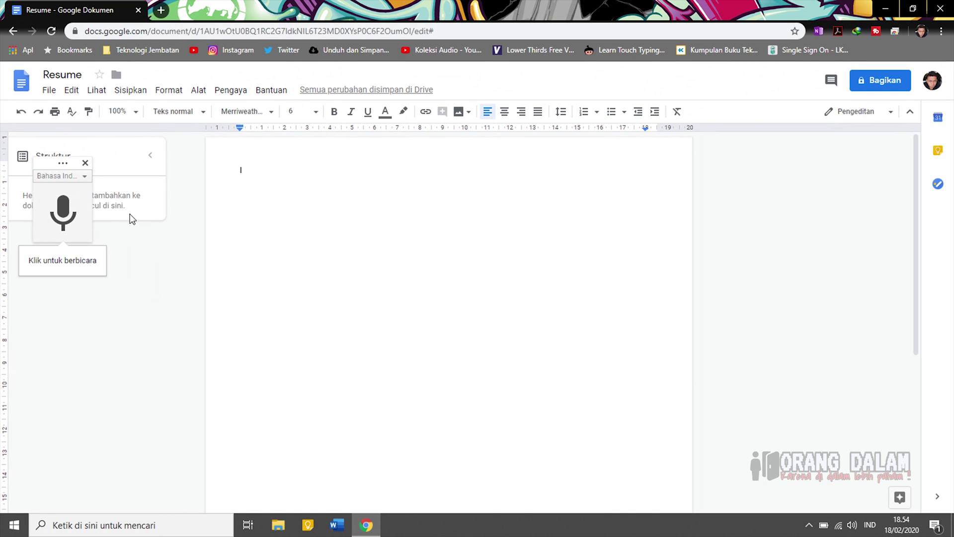
Dictate an Indonesian paragraph explaining how the microphone turns red and pauses.
{"action": "left_click", "coordinate": [70, 221]}
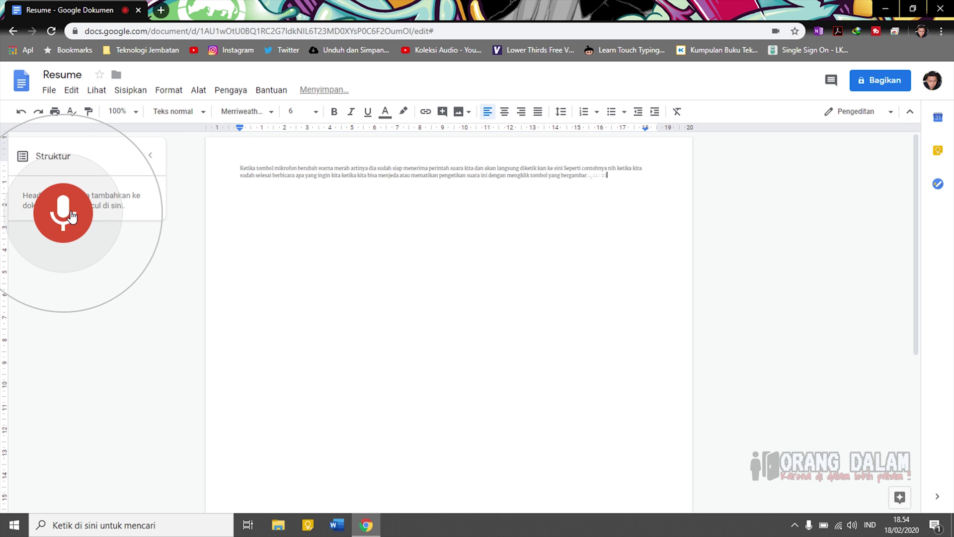
{"action": "left_click", "coordinate": [72, 216]}
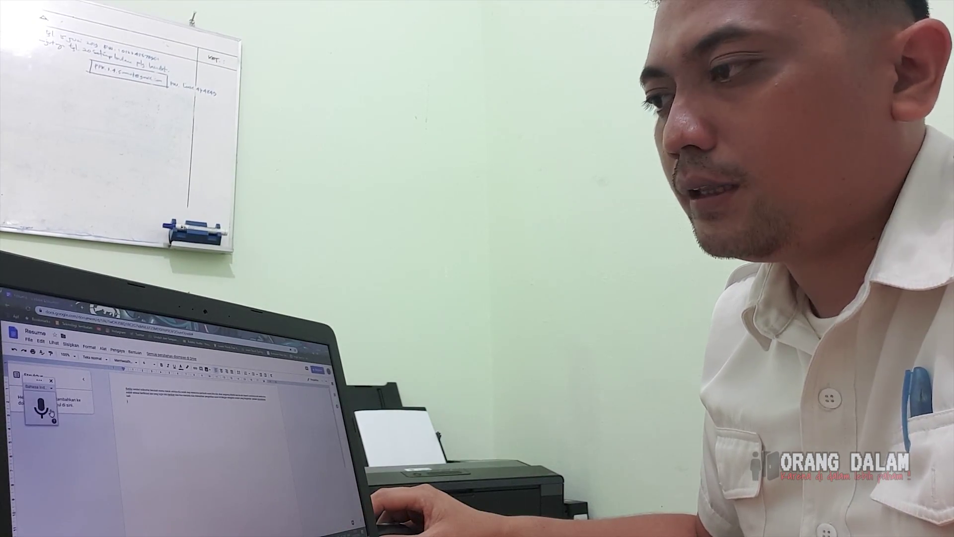
Dictate a channel welcome sentence and lines of spoken punctuation marks in Indonesian.
{"action": "left_click", "coordinate": [41, 406]}
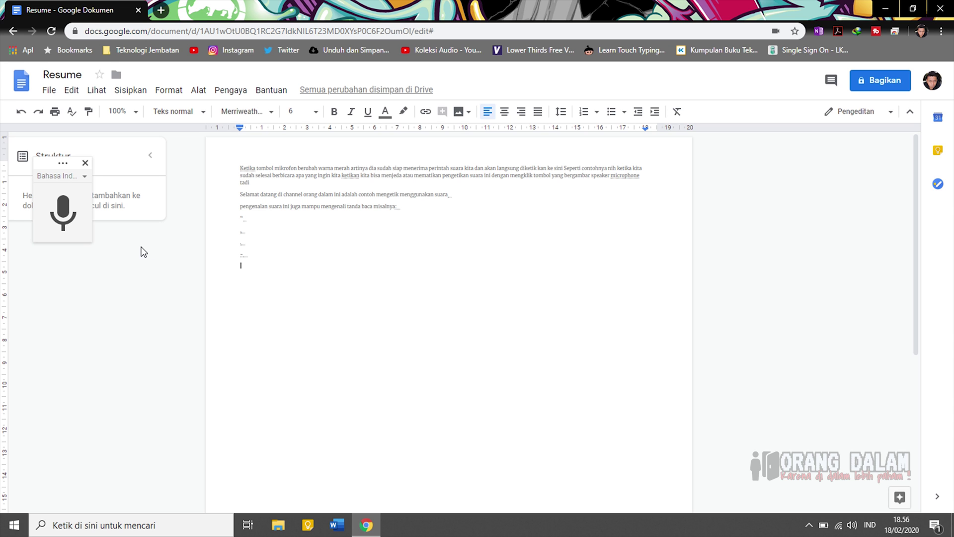
Dictate the riddle about a father's five children and the 'jawaban: spasi' answer line.
{"action": "left_click", "coordinate": [73, 214]}
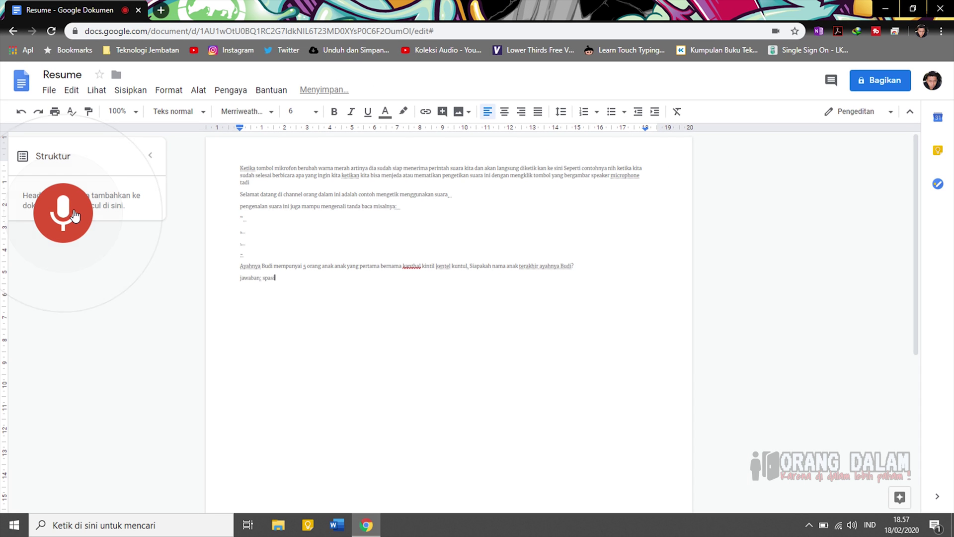
{"action": "left_click", "coordinate": [63, 213]}
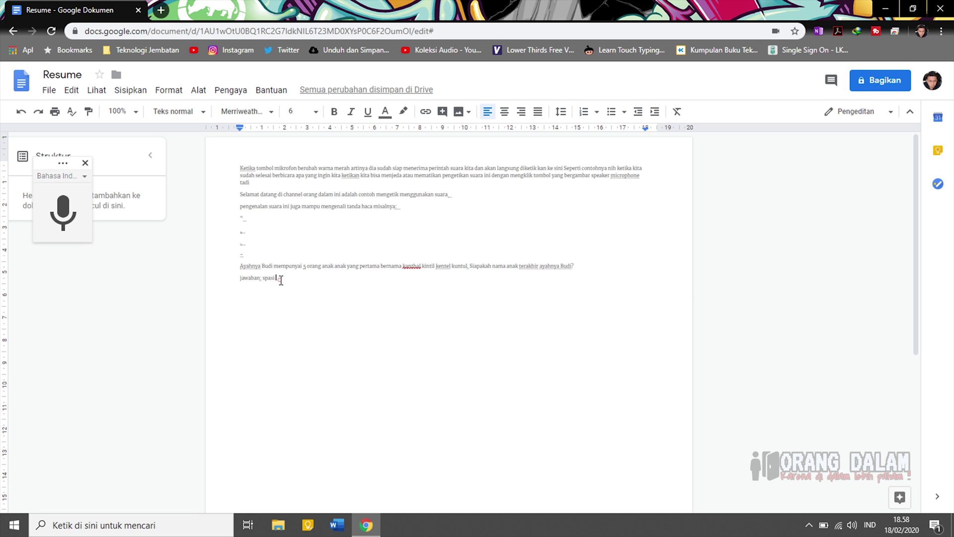
Select the whole dictated text, copy it with Salin, and launch Microsoft Word.
{"action": "left_click_drag", "start_coordinate": [281, 279], "coordinate": [235, 171]}
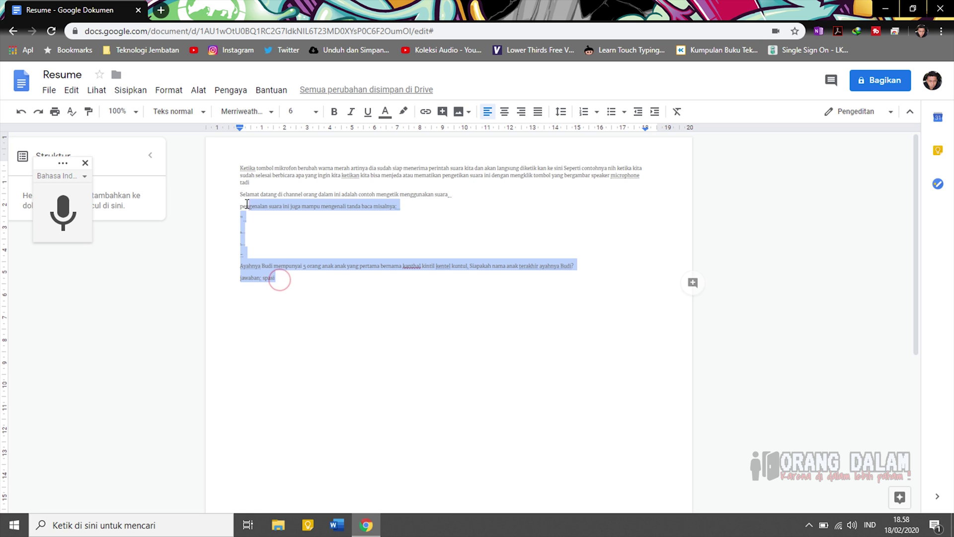
{"action": "right_click", "coordinate": [236, 168]}
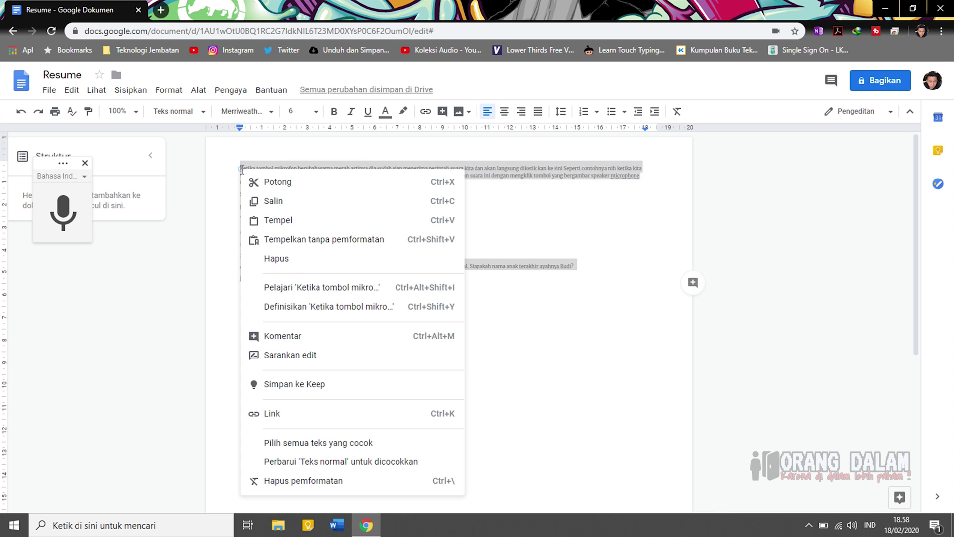
{"action": "left_click", "coordinate": [276, 85]}
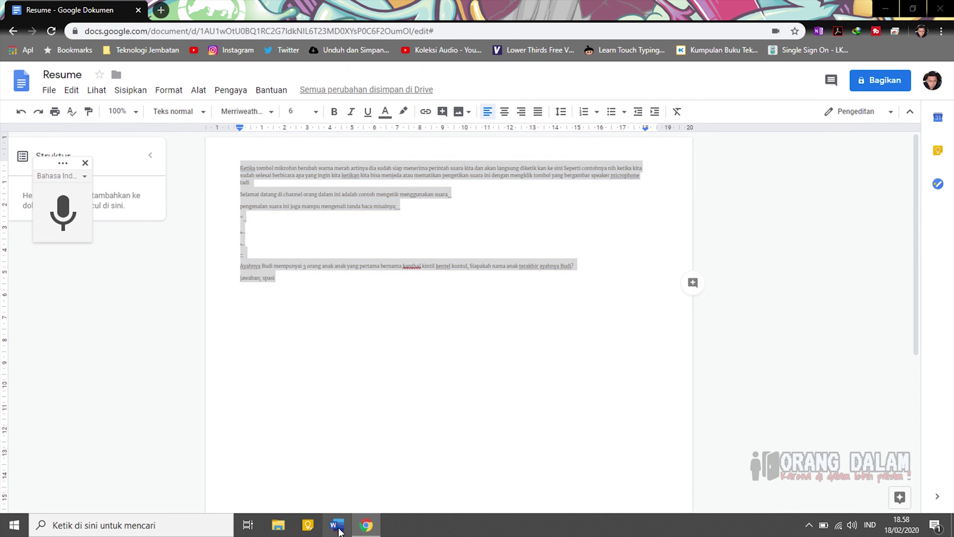
{"action": "left_click", "coordinate": [341, 530]}
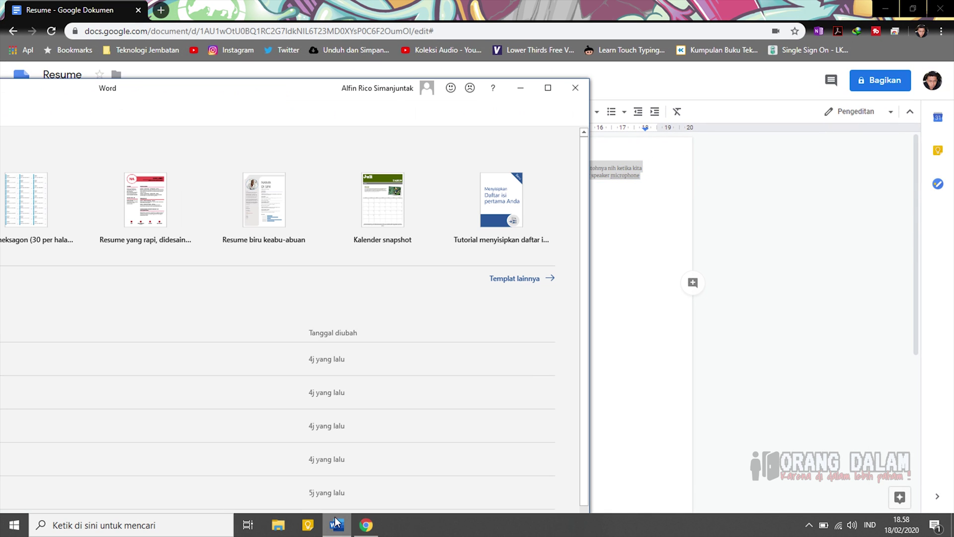
Maximize Word, create a blank document (Dokumen kosong), and paste the dictated Indonesian text as Keep Text Only.
{"action": "left_click", "coordinate": [547, 89]}
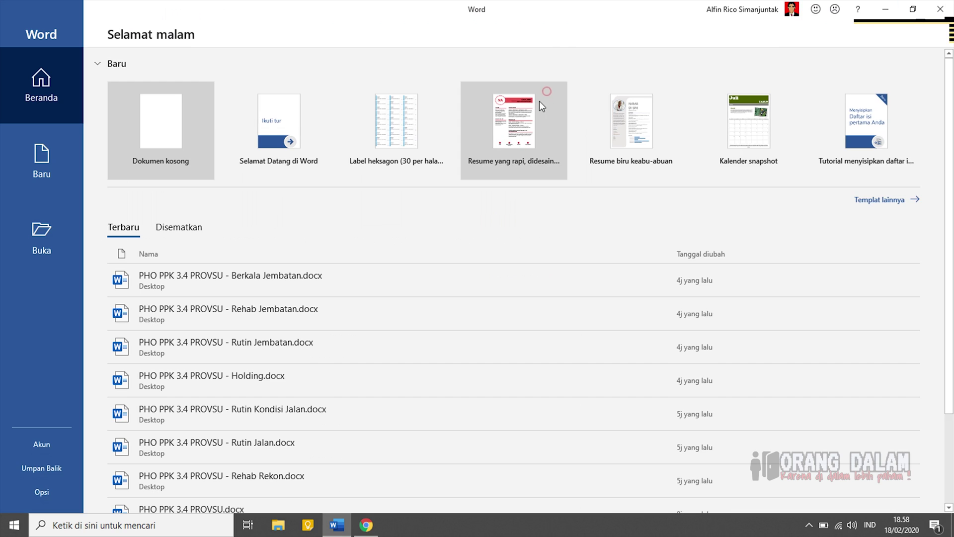
{"action": "left_click", "coordinate": [155, 123]}
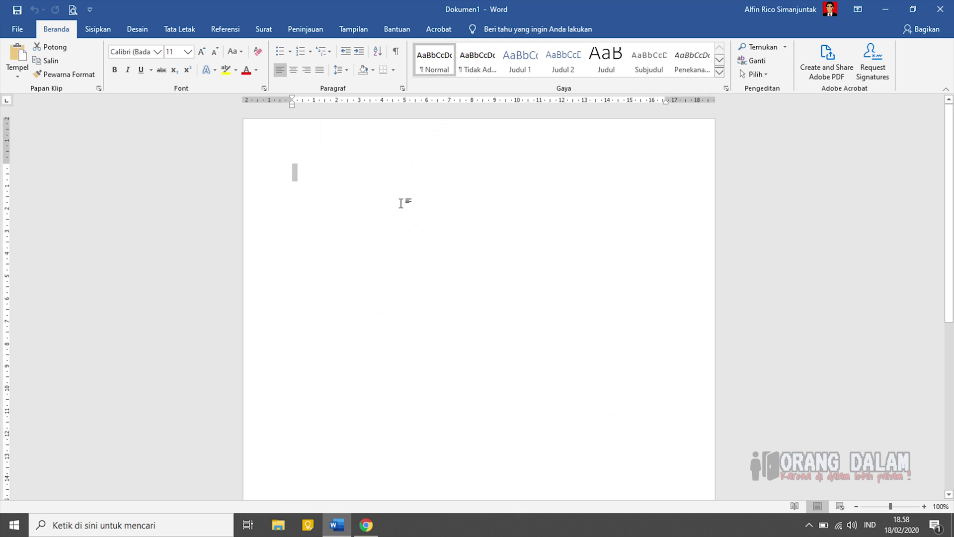
{"action": "right_click", "coordinate": [347, 83]}
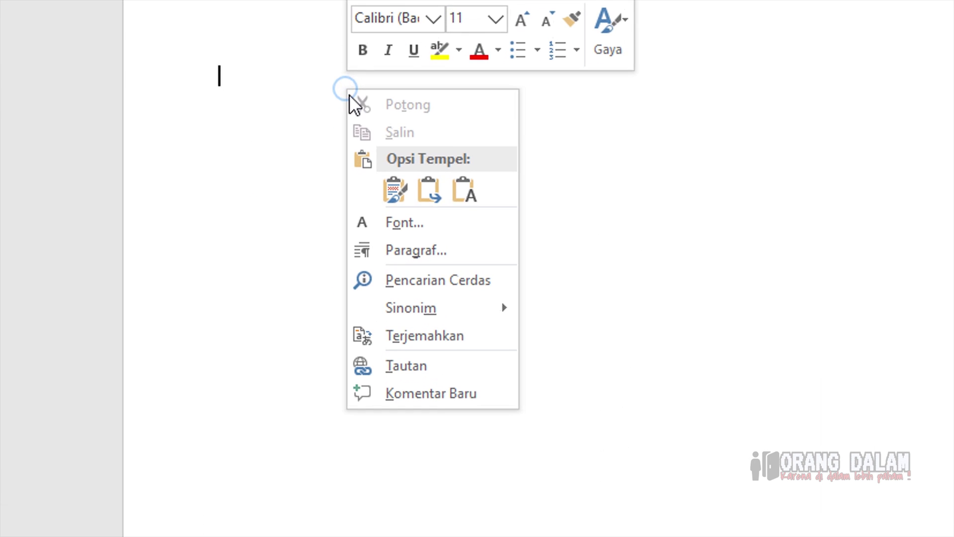
{"action": "left_click", "coordinate": [466, 195]}
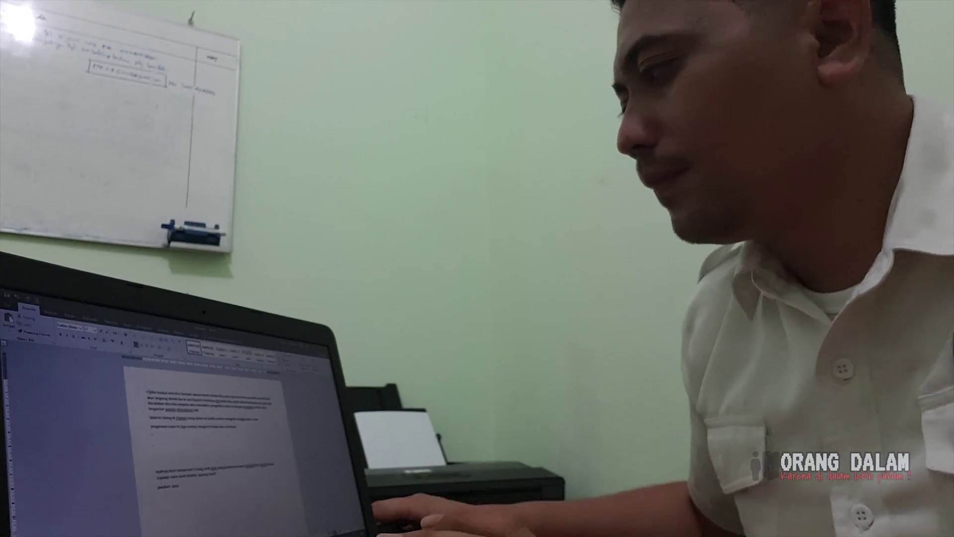
Close the Word document with Jangan Simpan, then close the Chrome window holding Google Docs.
{"action": "key", "text": "alt+F4"}
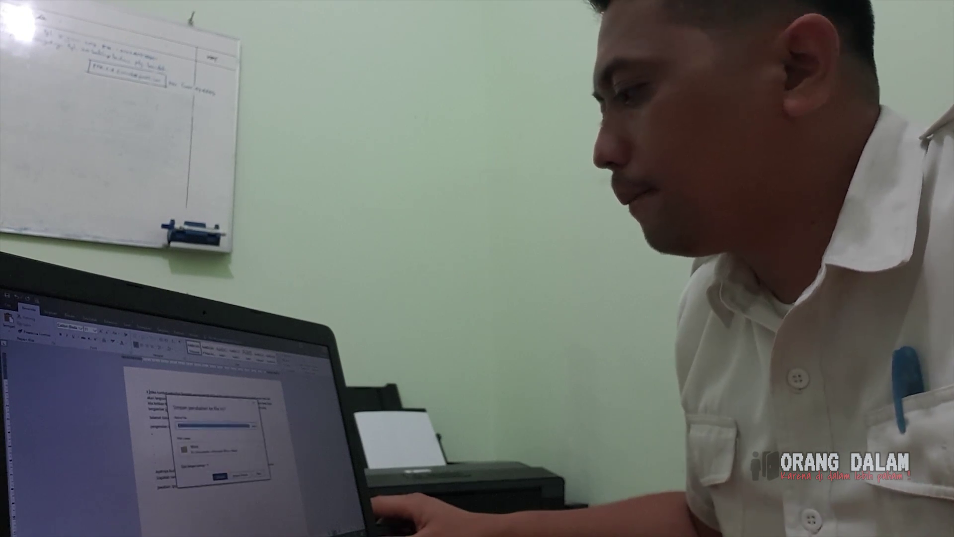
{"action": "key", "text": "Return"}
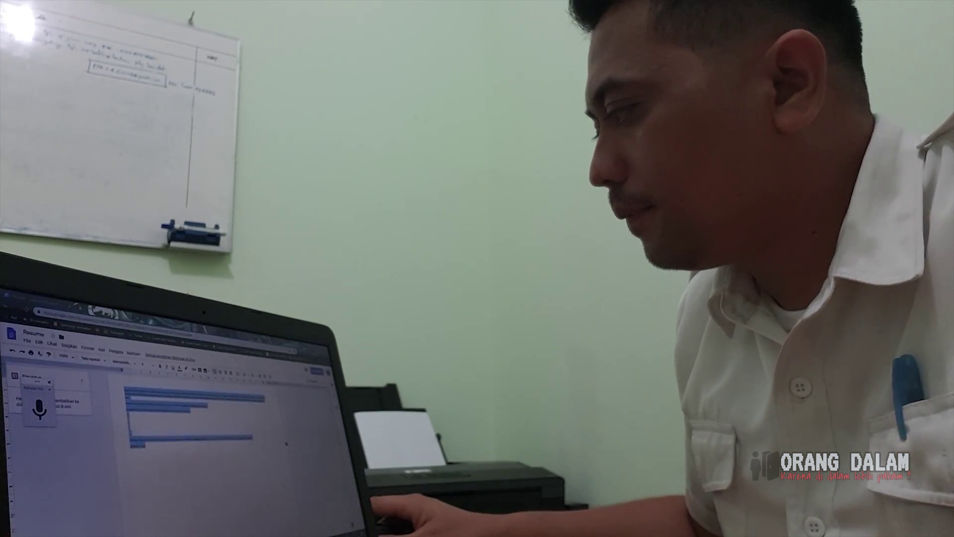
{"action": "key", "text": "alt+F4"}
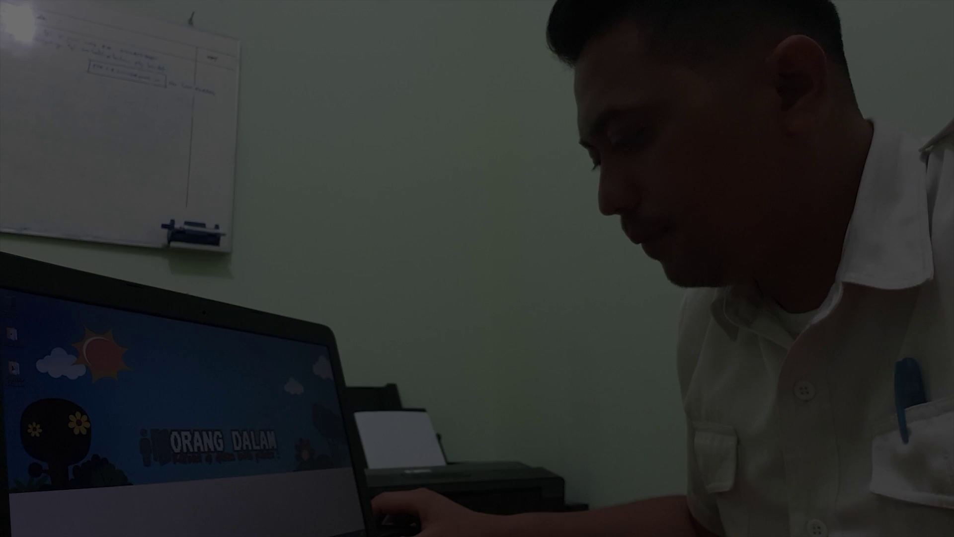